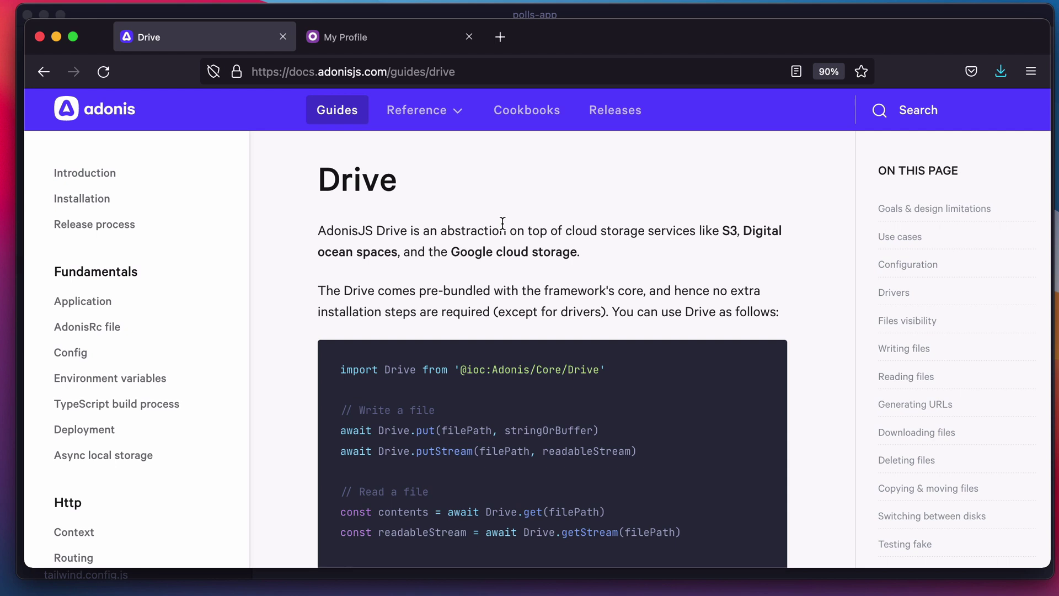
Go to the My Profile page, then open and cancel the avatar file chooser
left_click(406, 33)
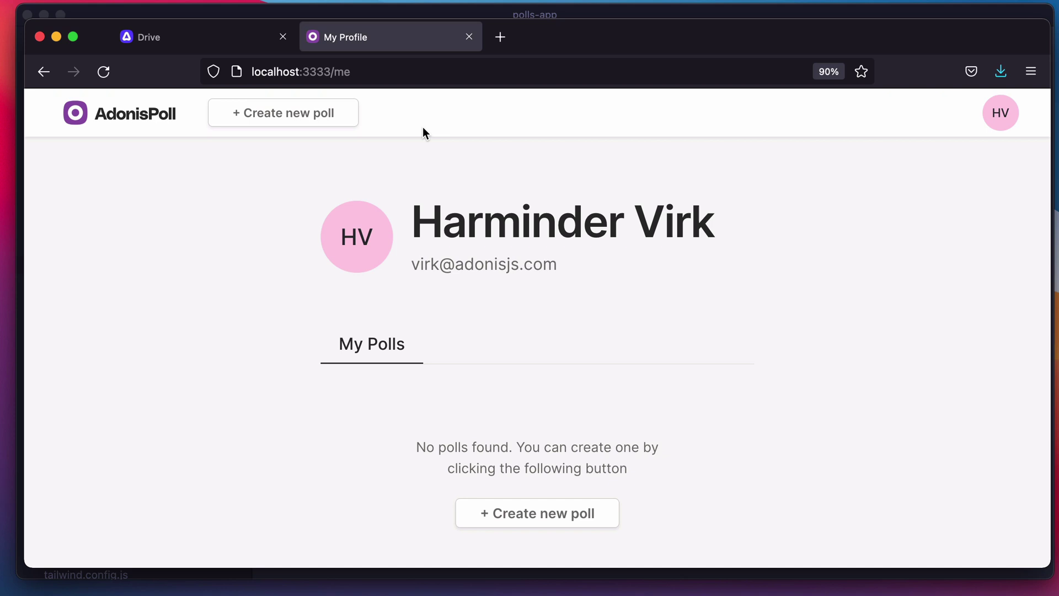
left_click(365, 245)
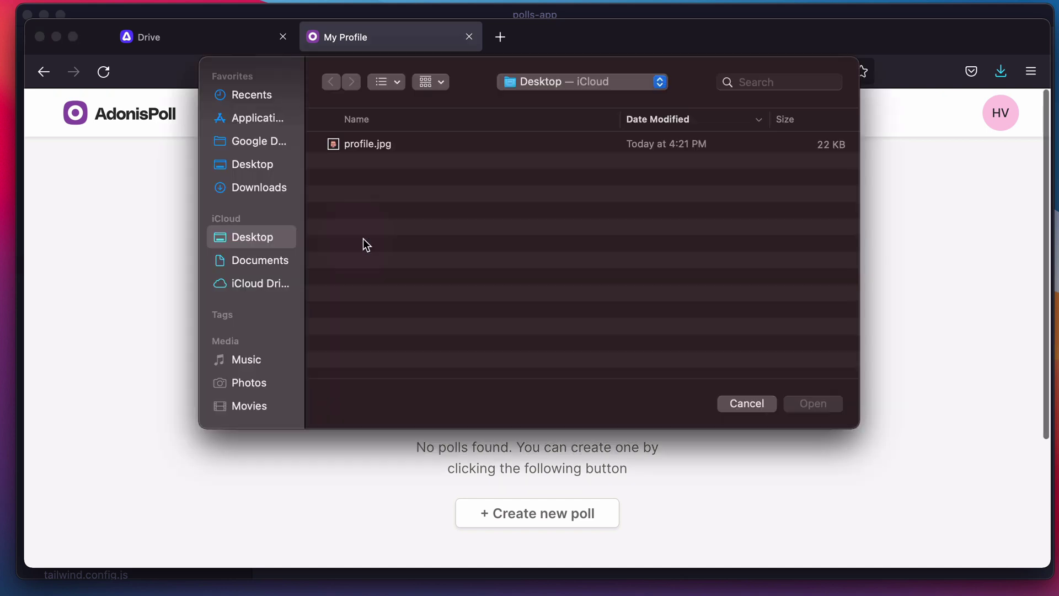
key("Escape")
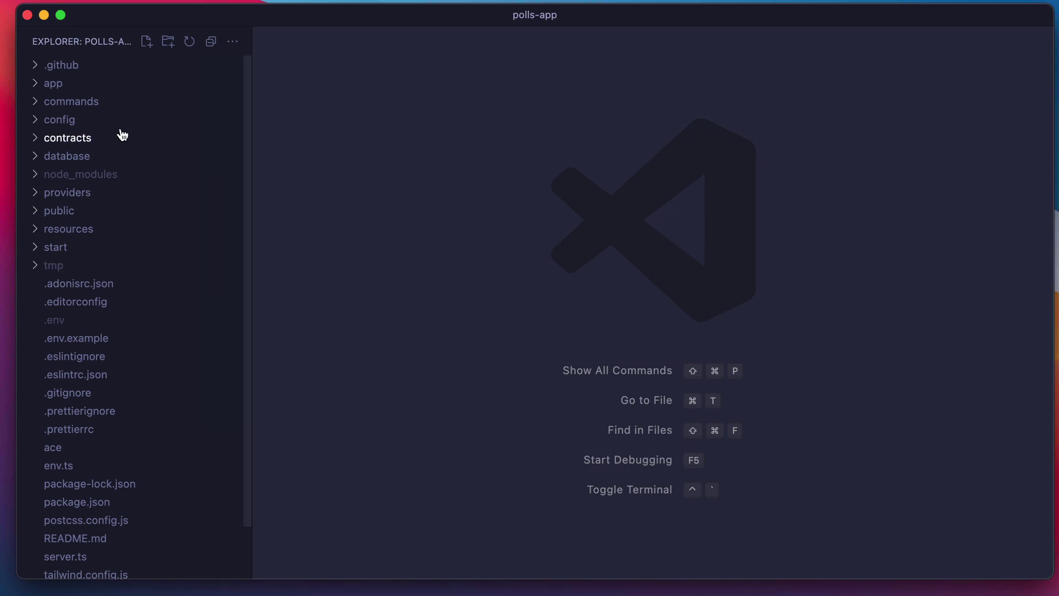
Open config/drive.ts and locate its disks section
left_click(83, 121)
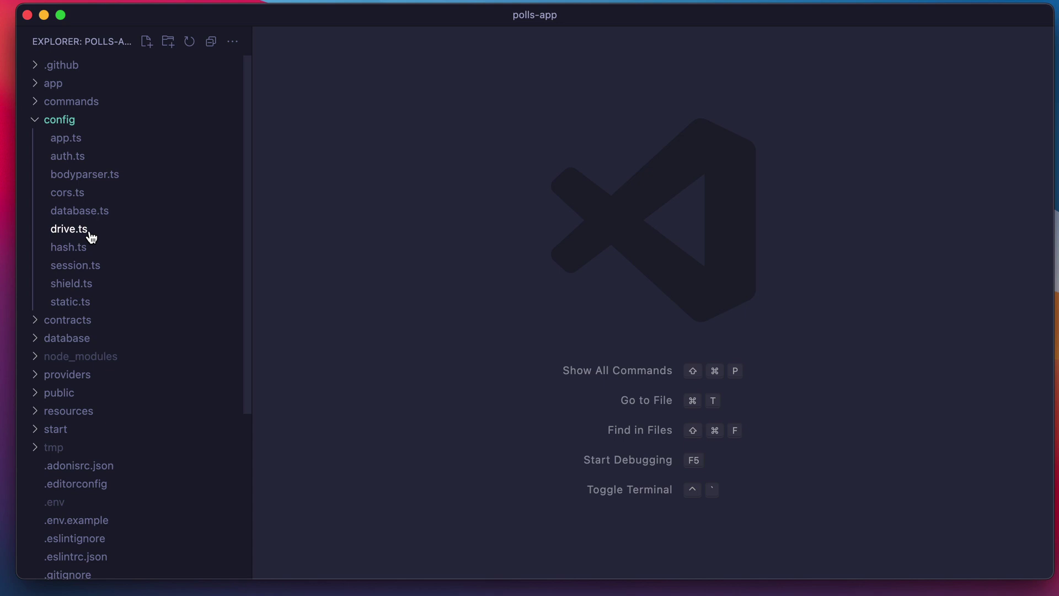
left_click(90, 230)
scroll(458, 287, "down", 10)
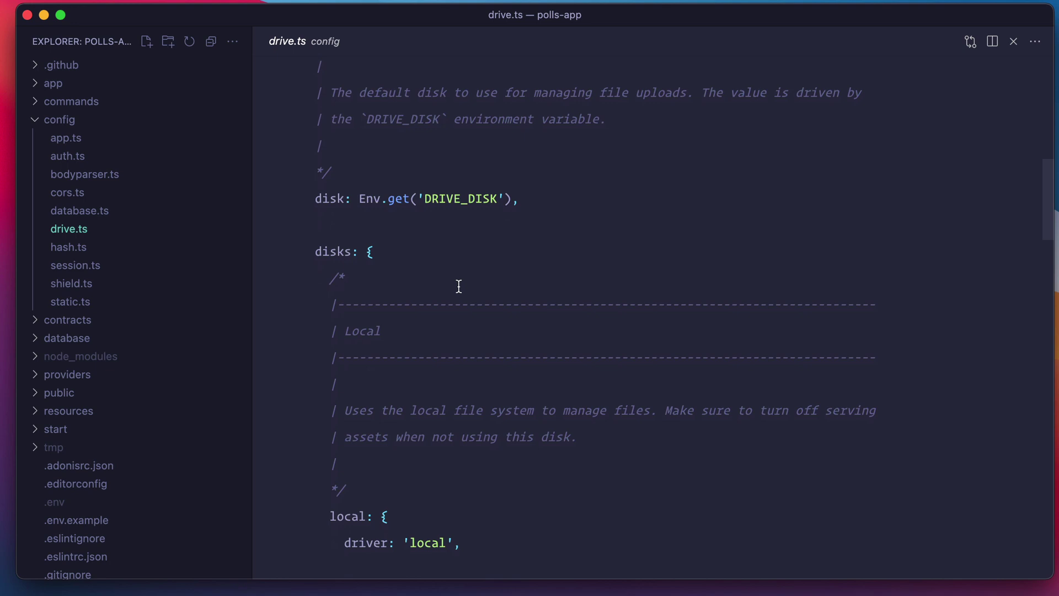
scroll(458, 286, "down", 2)
left_click(359, 154)
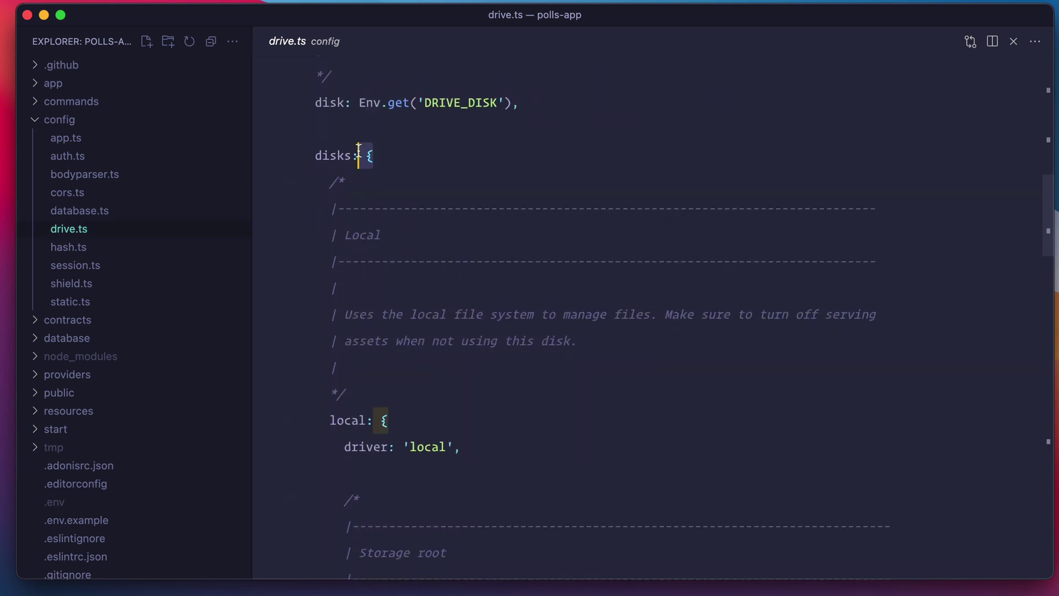
scroll(419, 256, "down", 3)
Collapse the local and s3 disk blocks, reviewing the local driver line and disk names
left_click(291, 283)
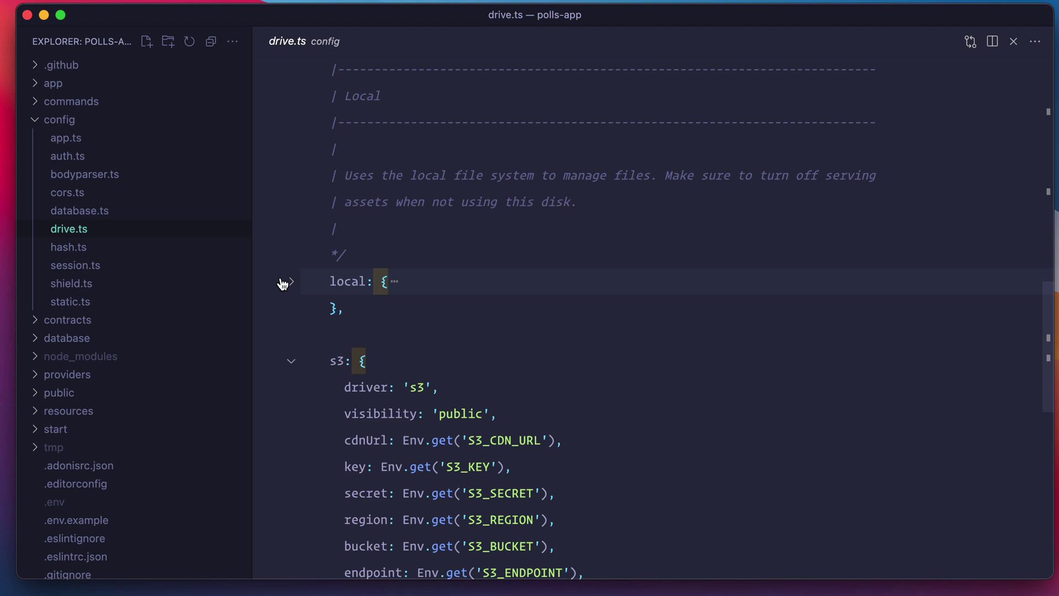
scroll(282, 284, "down", 3)
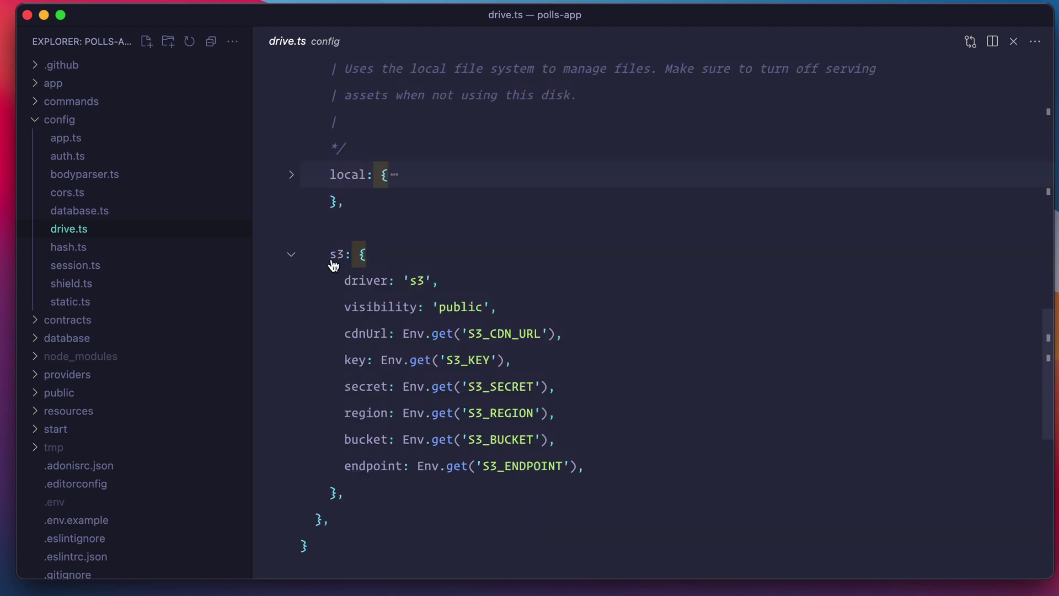
left_click_drag(461, 278, 341, 280)
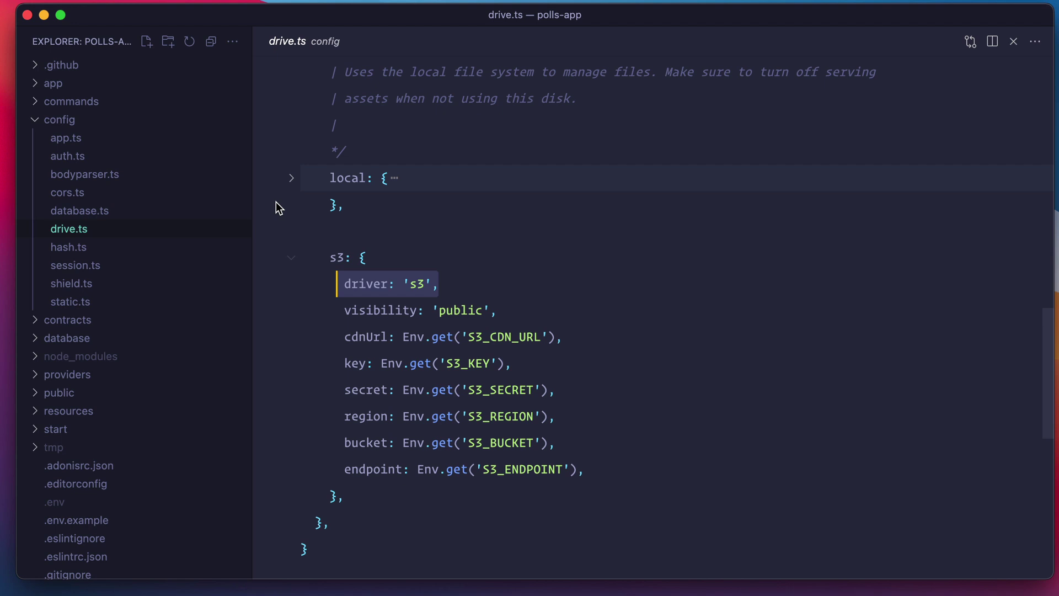
left_click(291, 175)
left_click_drag(519, 204, 321, 208)
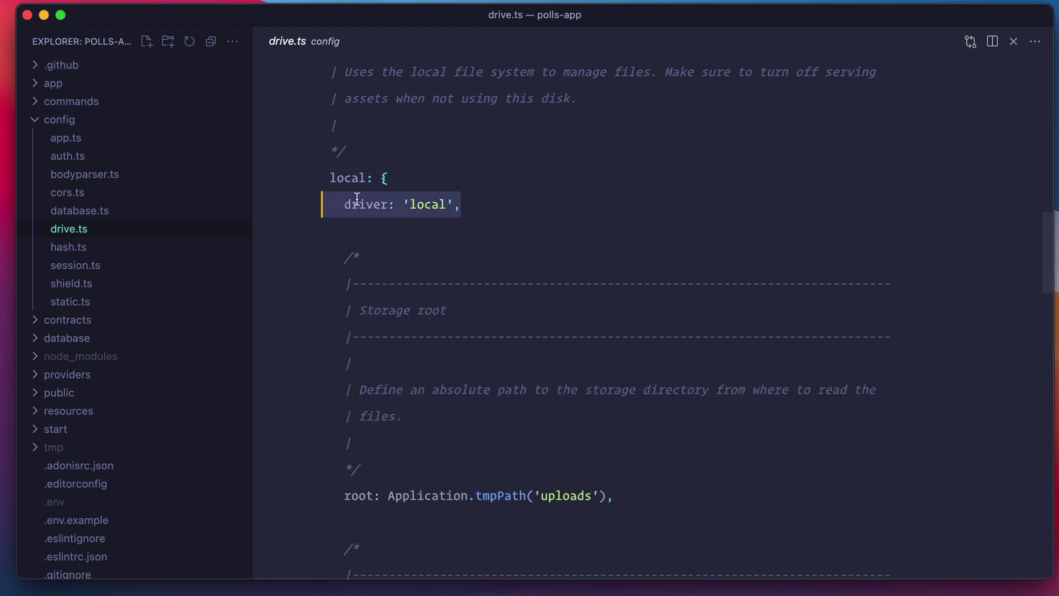
left_click(290, 178)
left_click(291, 260)
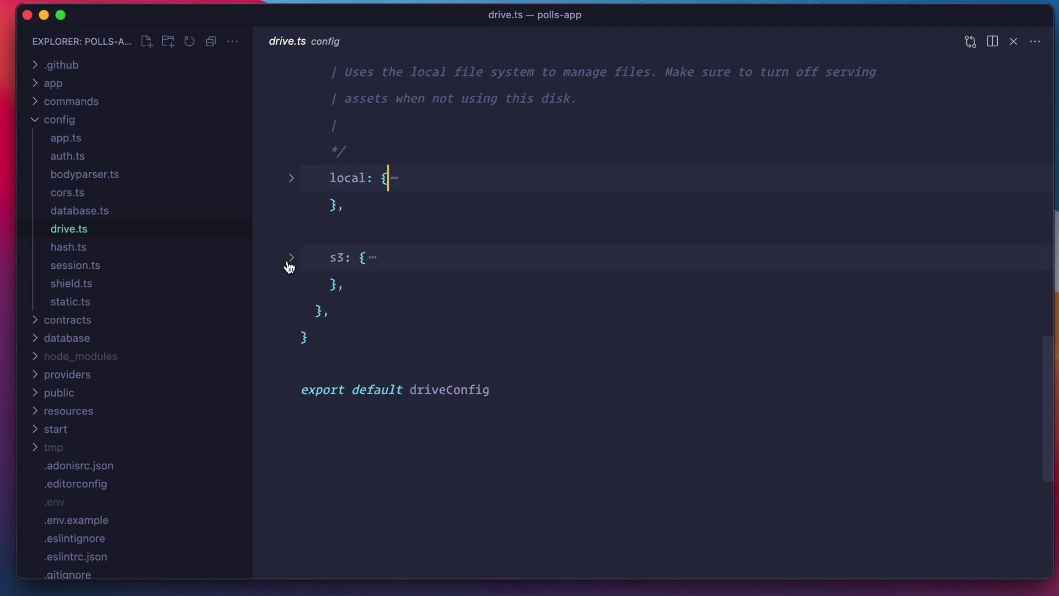
scroll(415, 273, "up", 5)
double_click(342, 373)
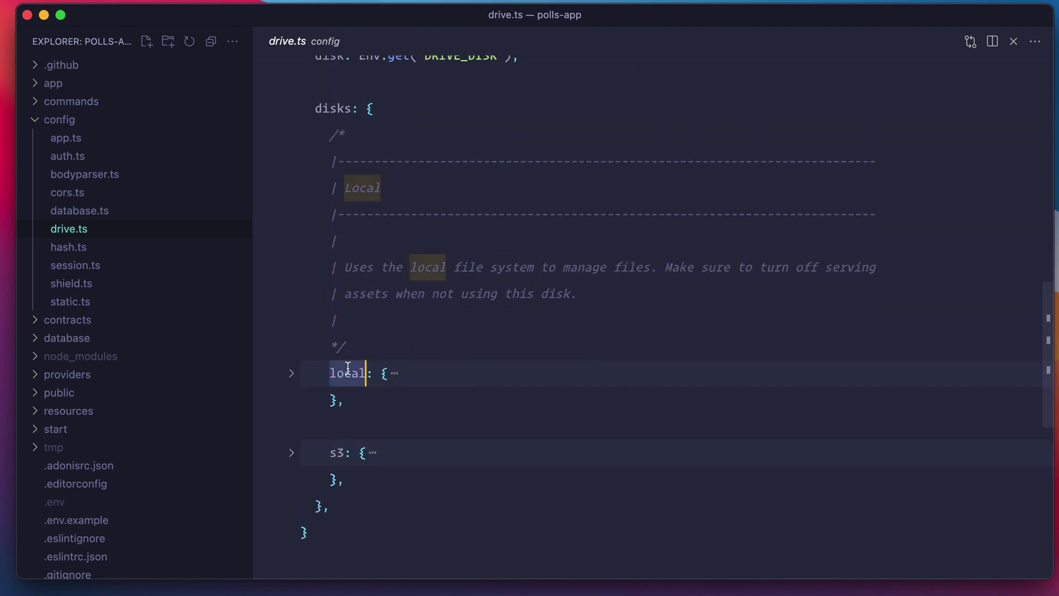
double_click(336, 455)
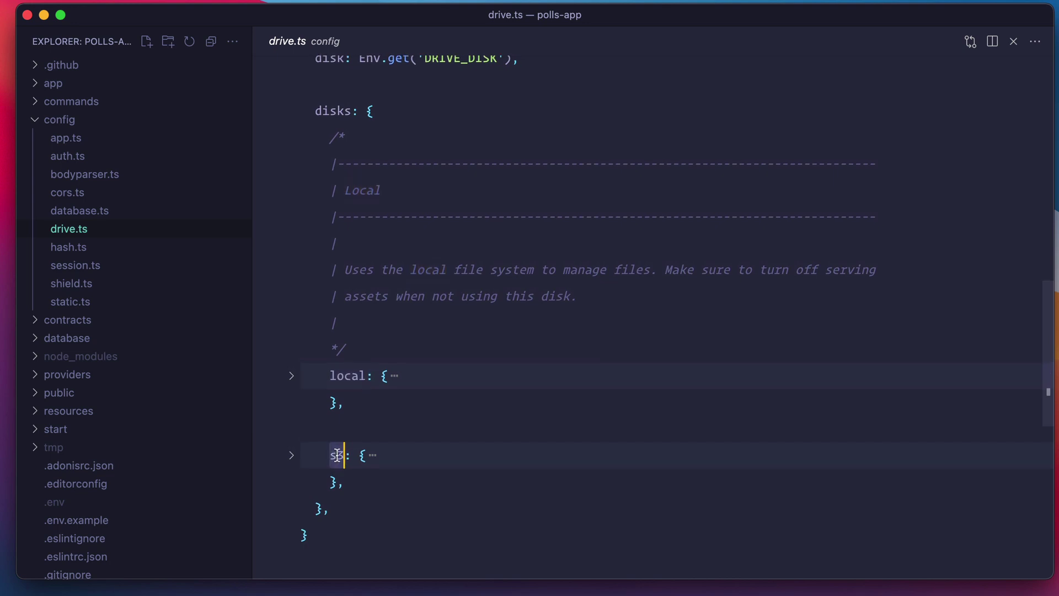
scroll(337, 455, "up", 5)
left_click_drag(498, 234, 423, 233)
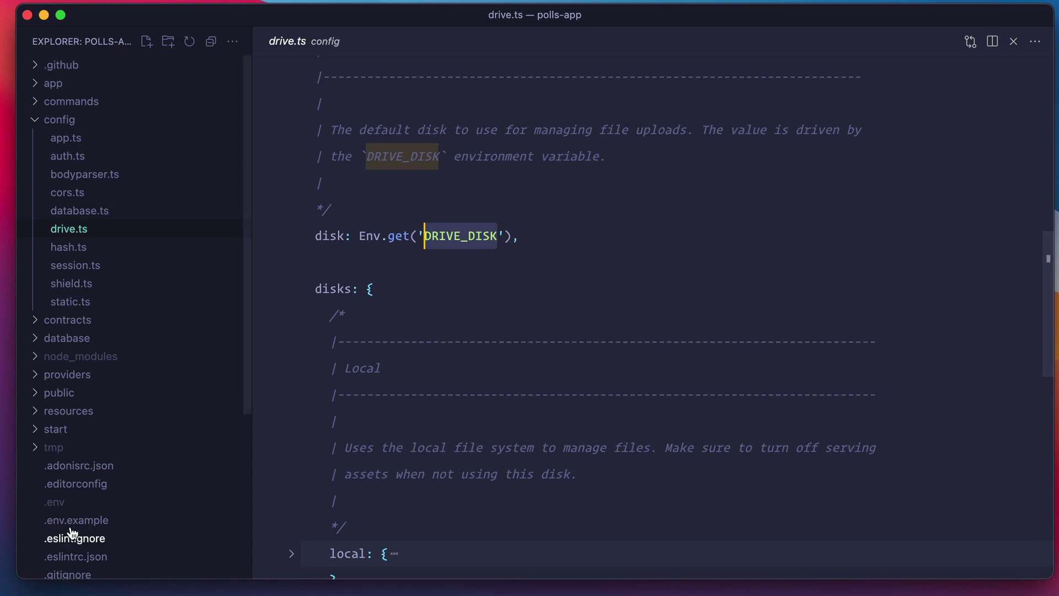
left_click(55, 501)
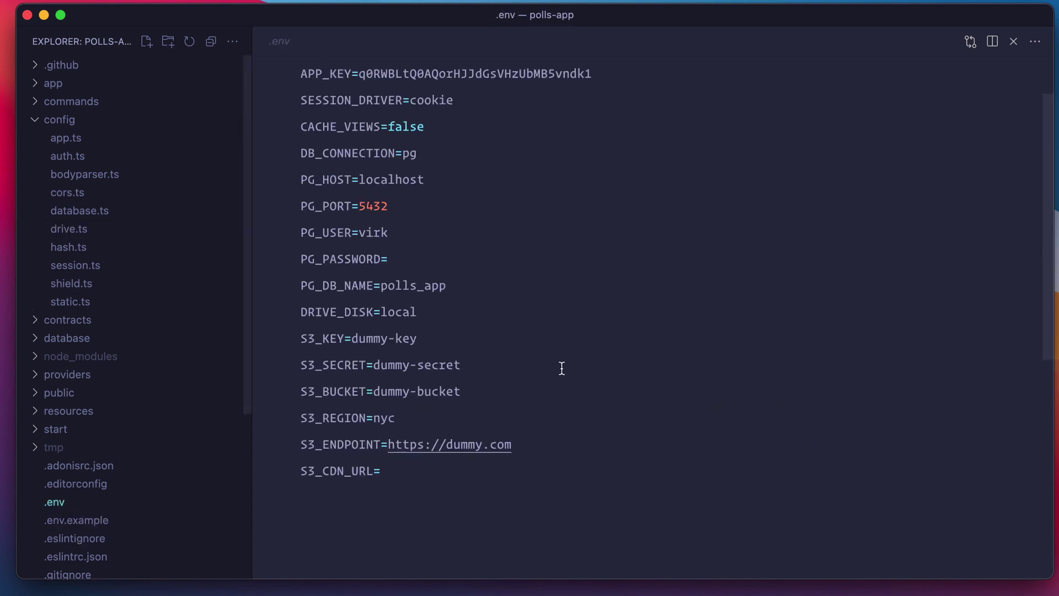
left_click_drag(561, 315, 253, 304)
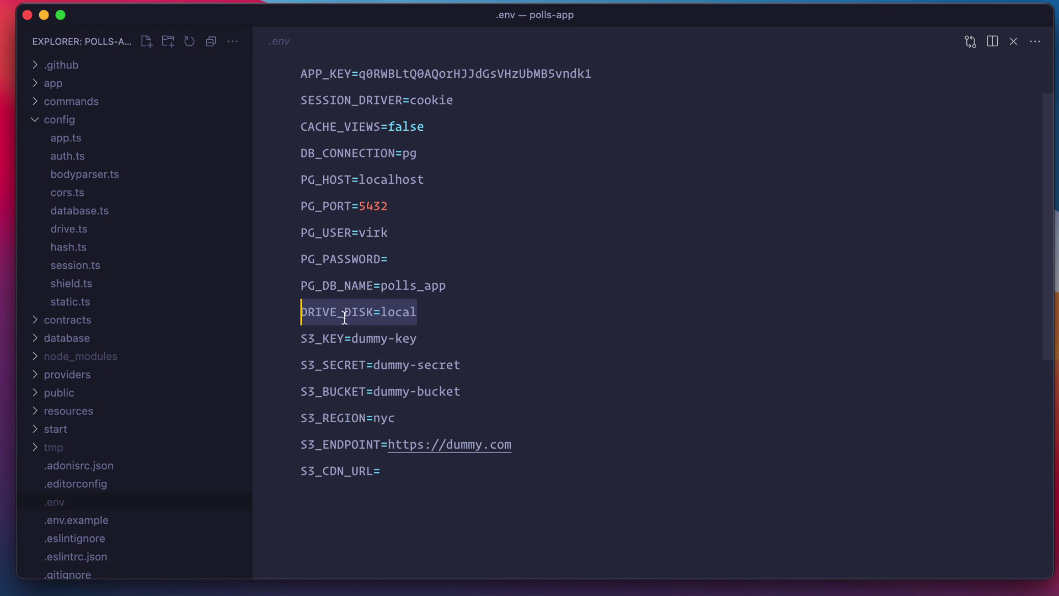
double_click(399, 313)
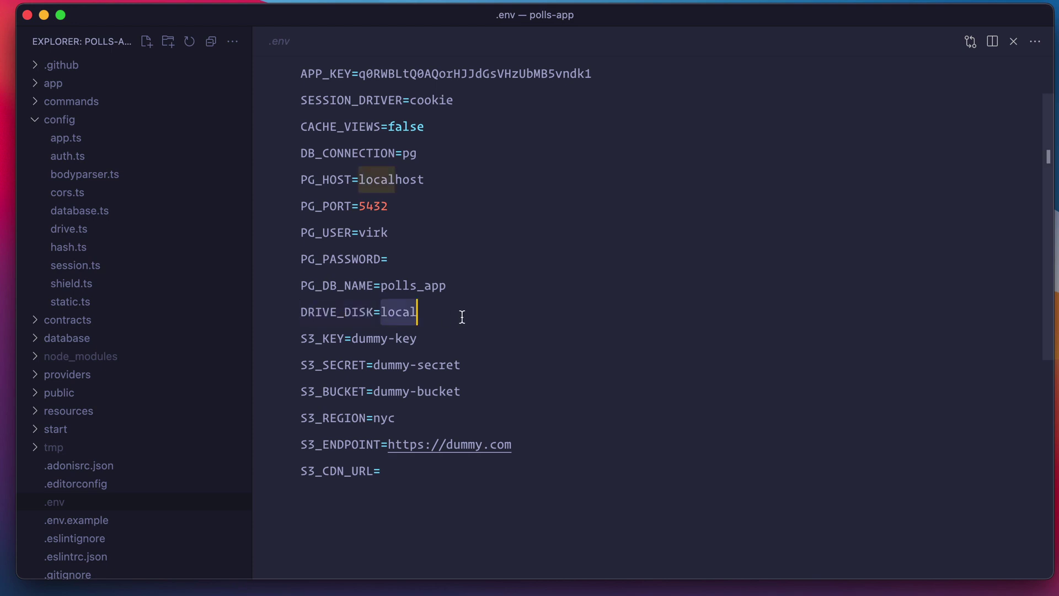
scroll(463, 317, "down", 2)
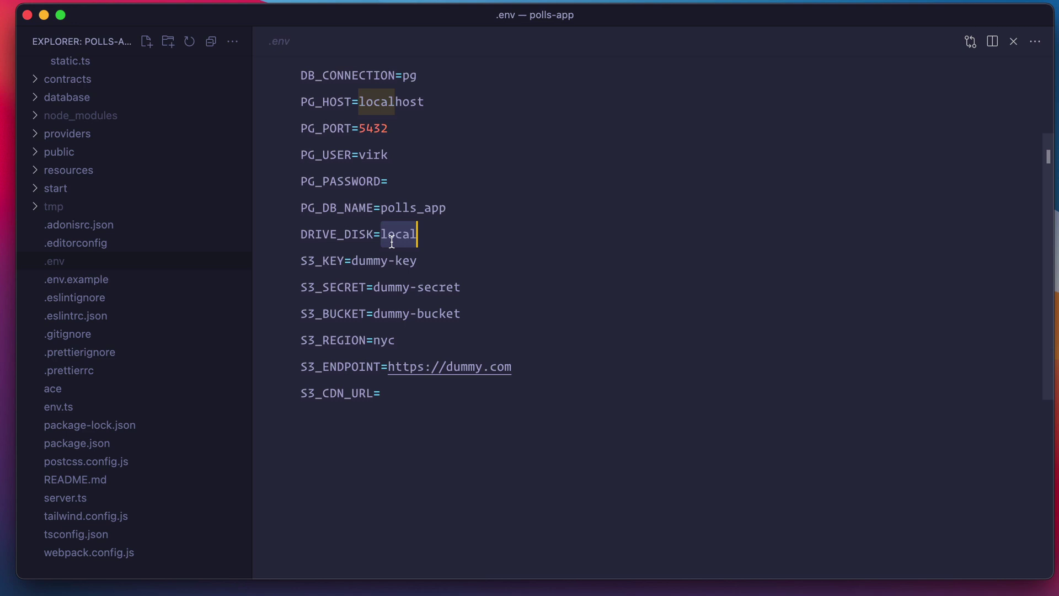
scroll(50, 157, "up", 5)
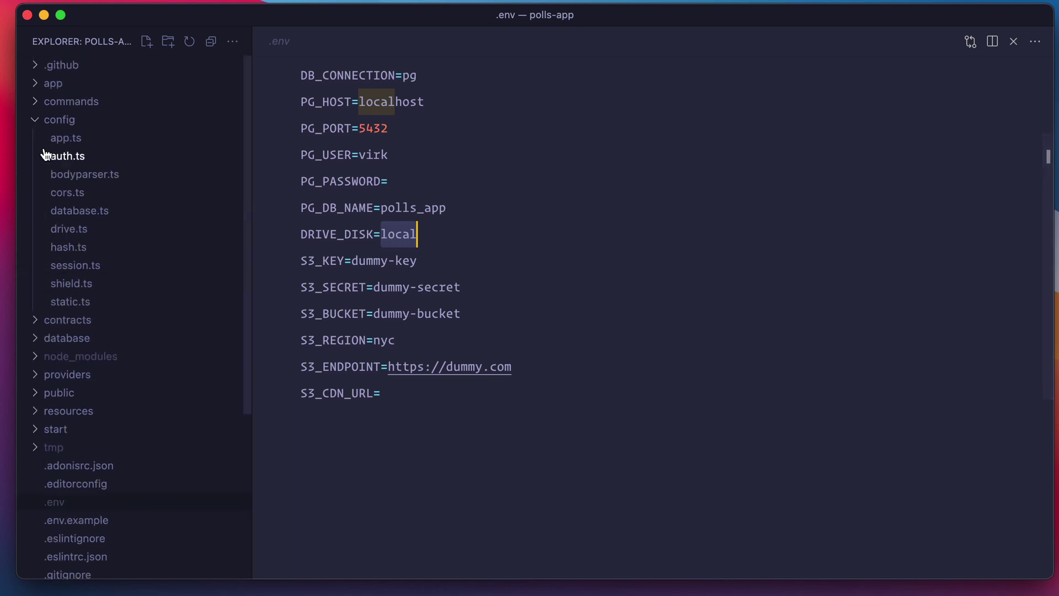
left_click(53, 86)
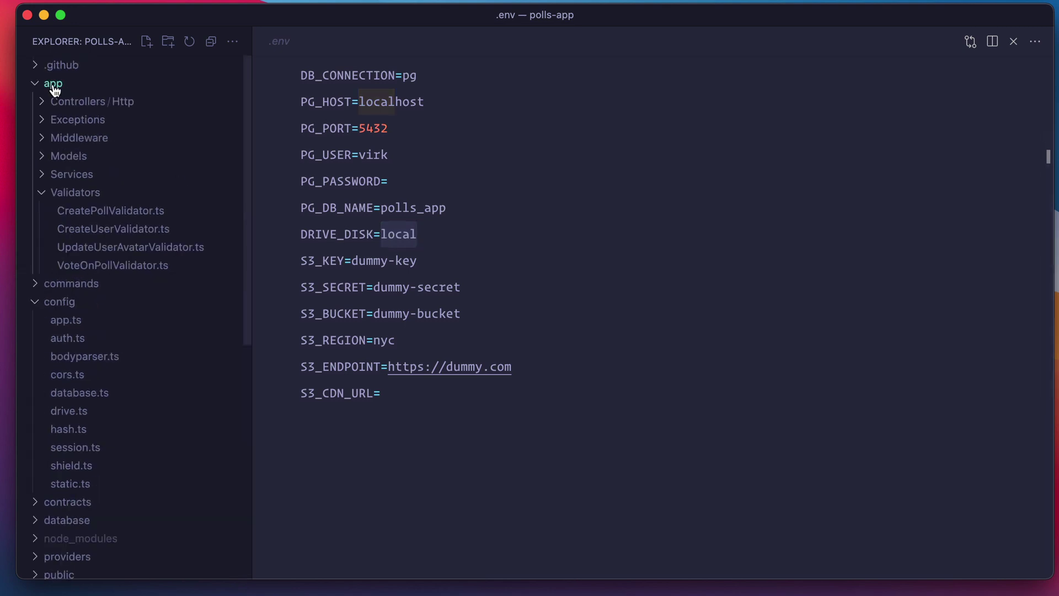
left_click(107, 102)
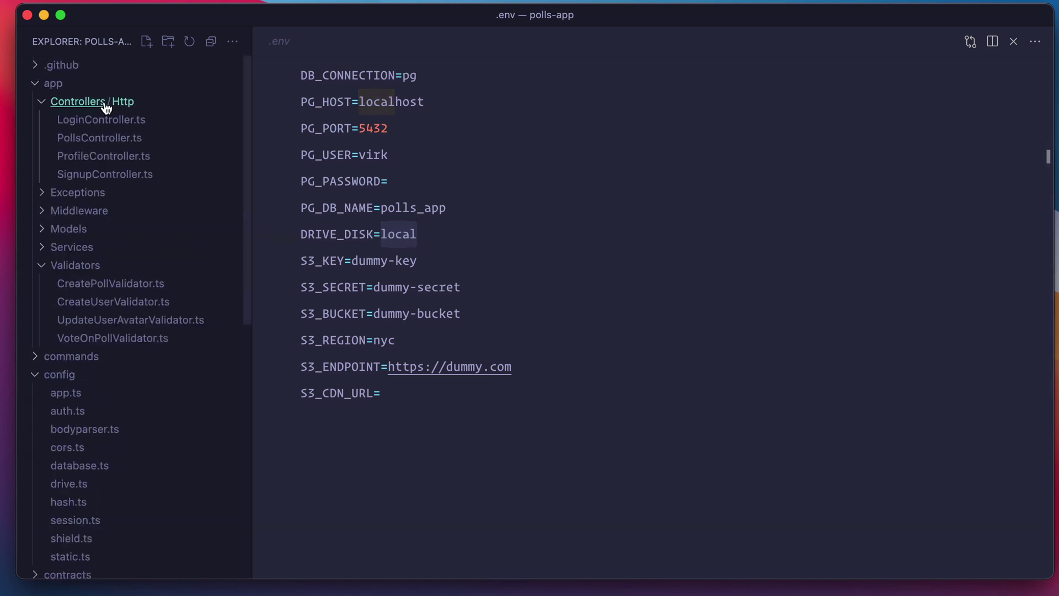
left_click(79, 163)
scroll(356, 219, "up", 1)
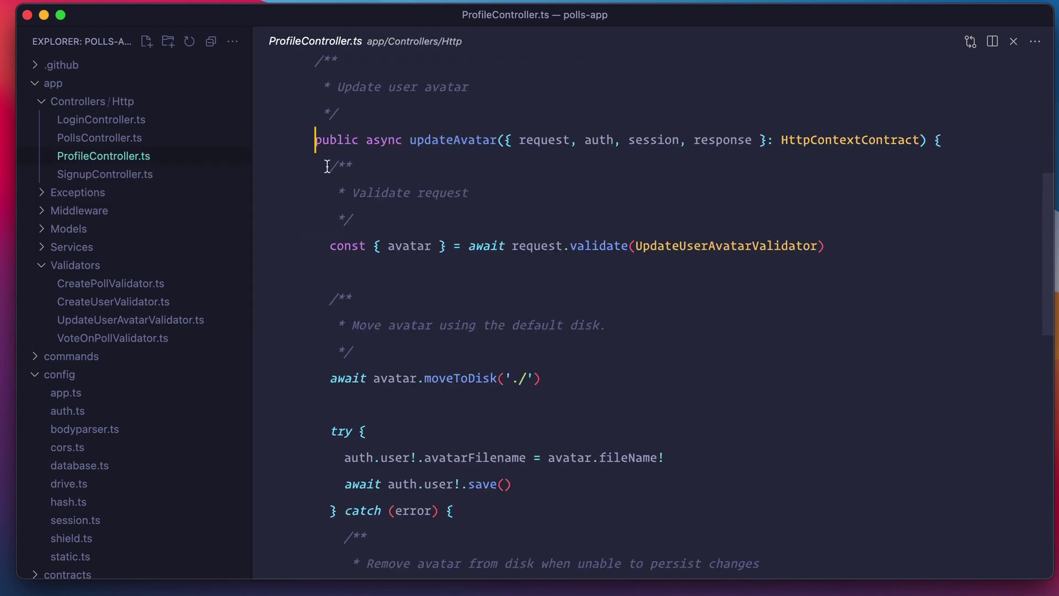
left_click_drag(326, 166, 409, 255)
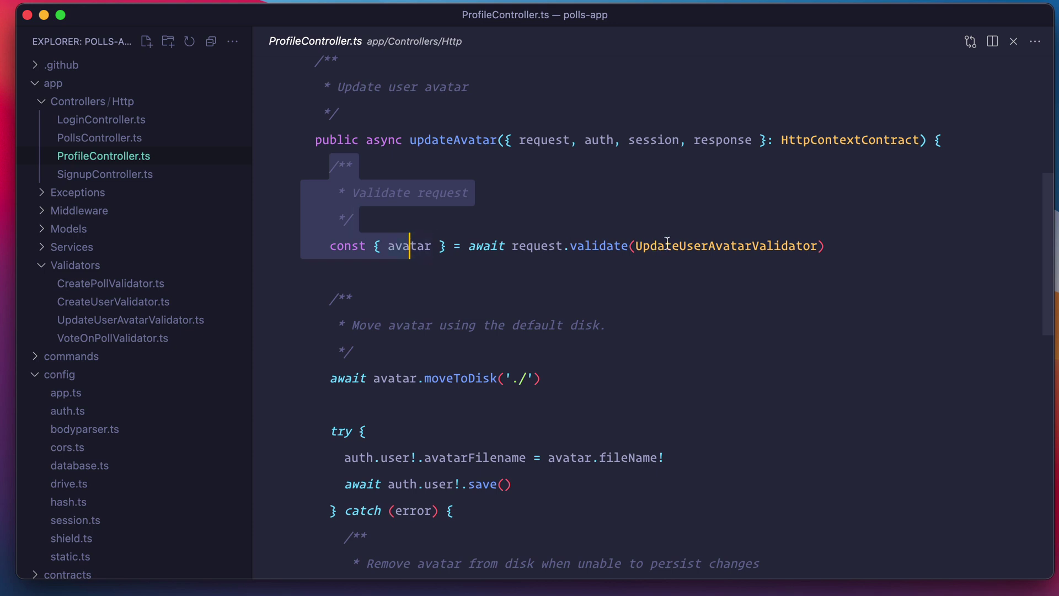
mouse_move(726, 246)
left_click(558, 273)
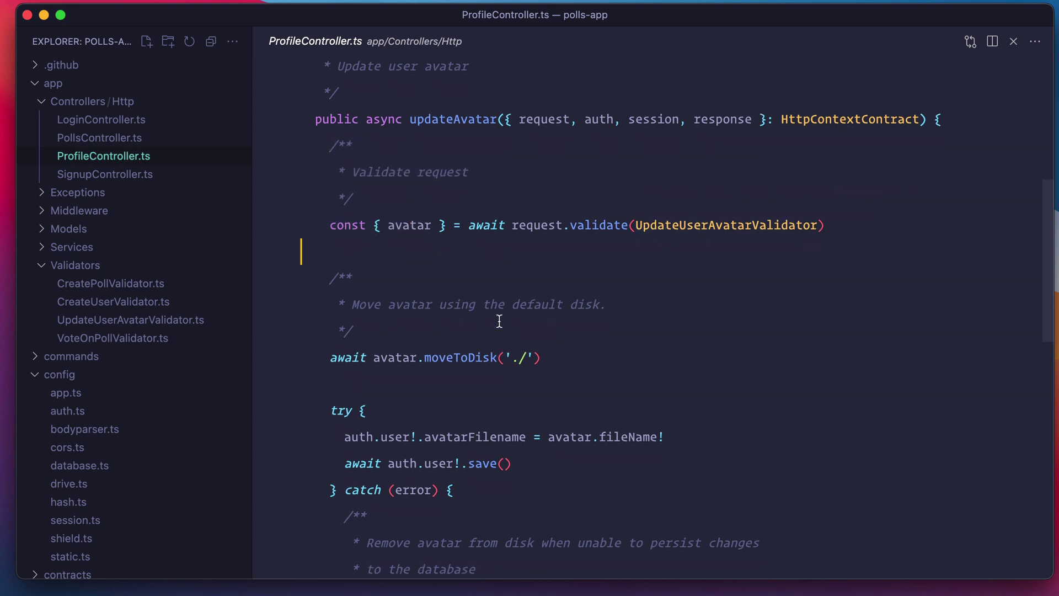
scroll(496, 323, "down", 3)
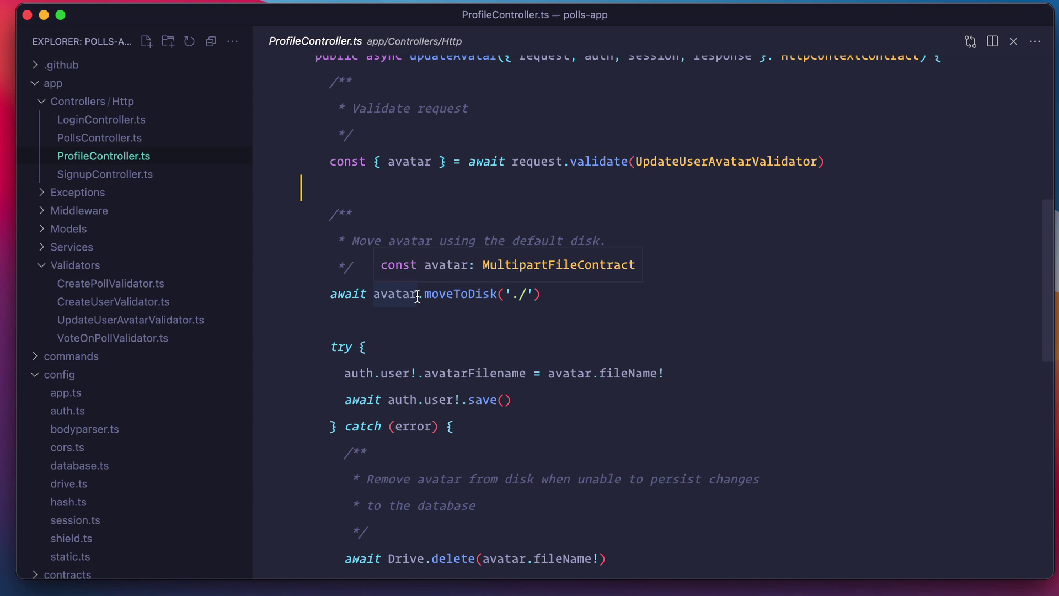
left_click_drag(424, 294, 495, 295)
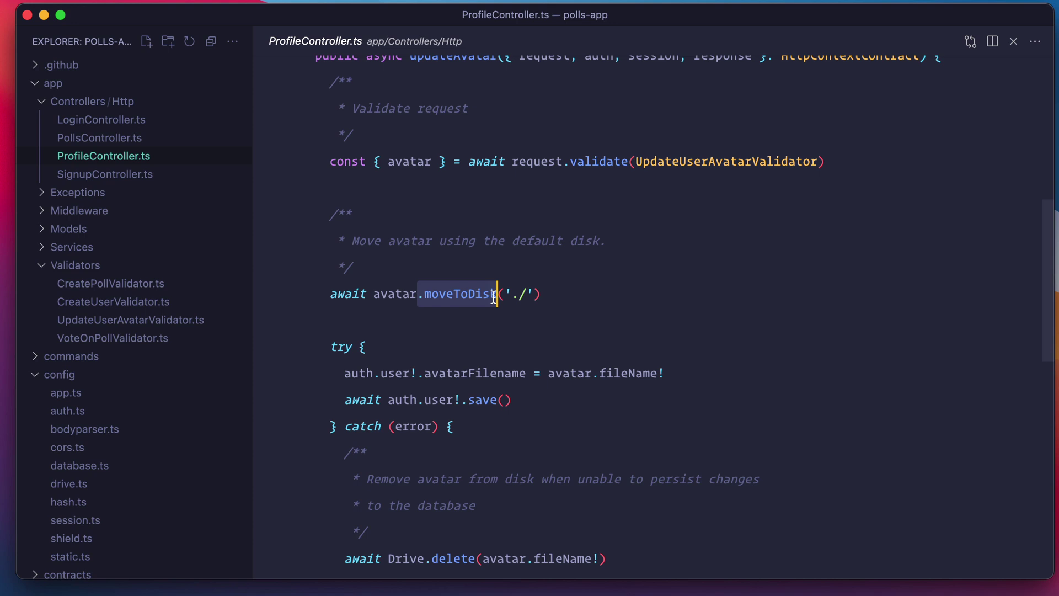
left_click_drag(514, 293, 534, 294)
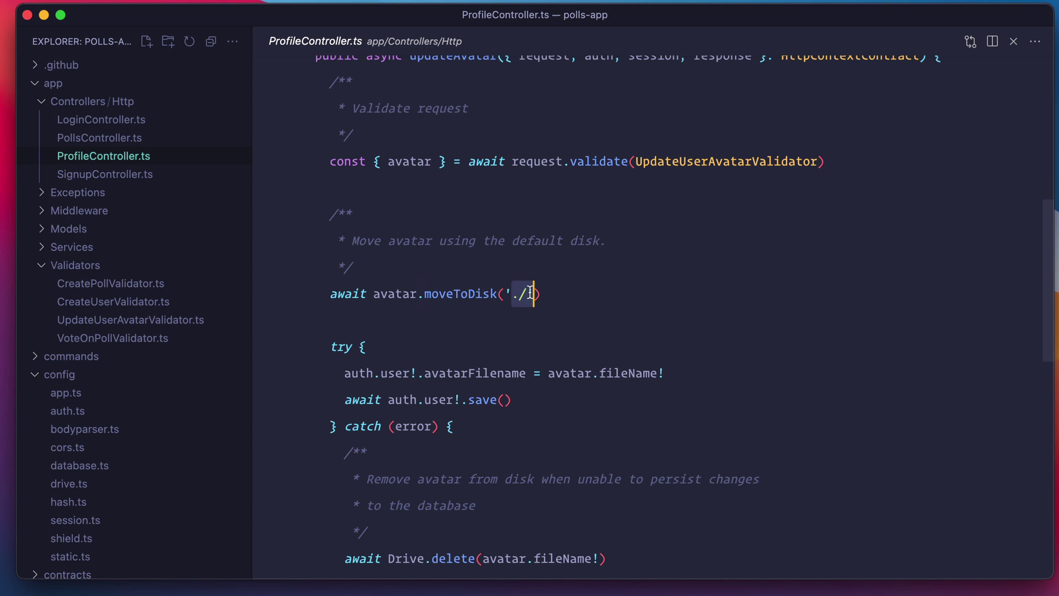
Trim moveToDisk back to just './', check avatarFilename, then bring up the AdonisPoll profile
key("Right")
key("shift+Left")
key("shift+Left")
key("shift+Left")
key("Right")
type(", ")
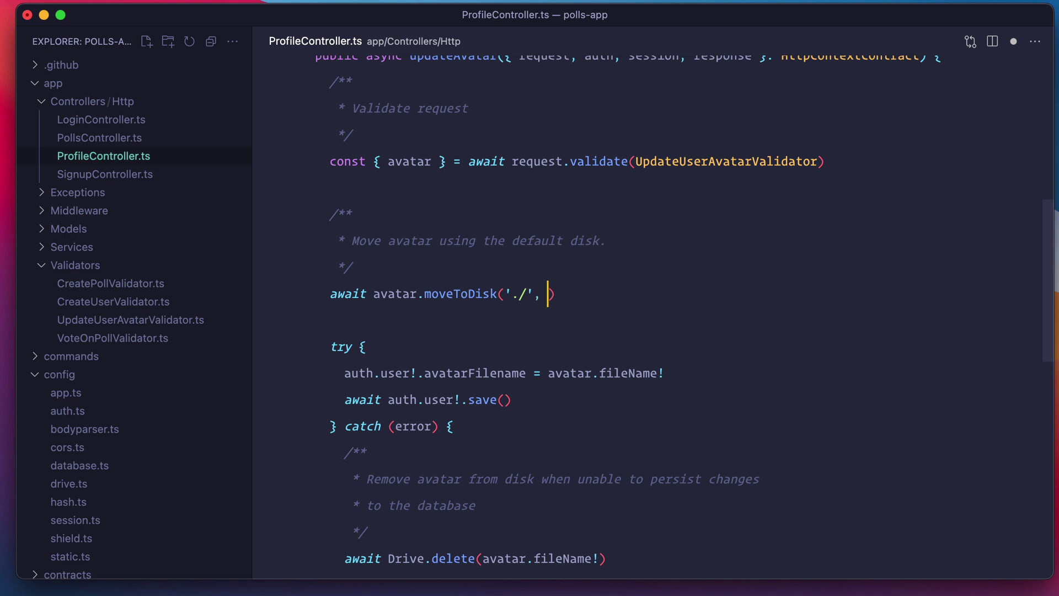
type("{")
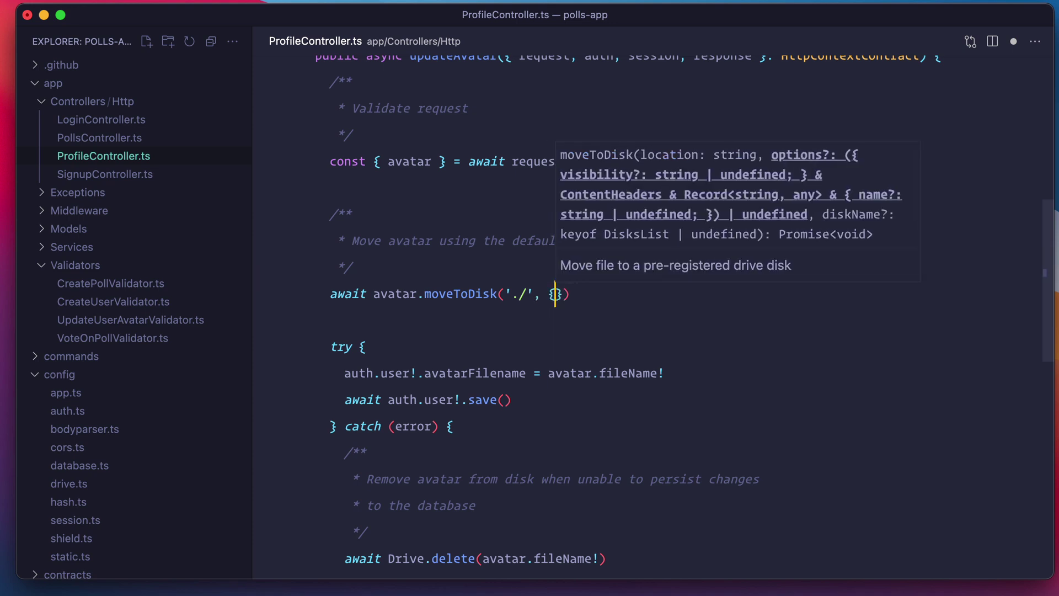
type("}, ")
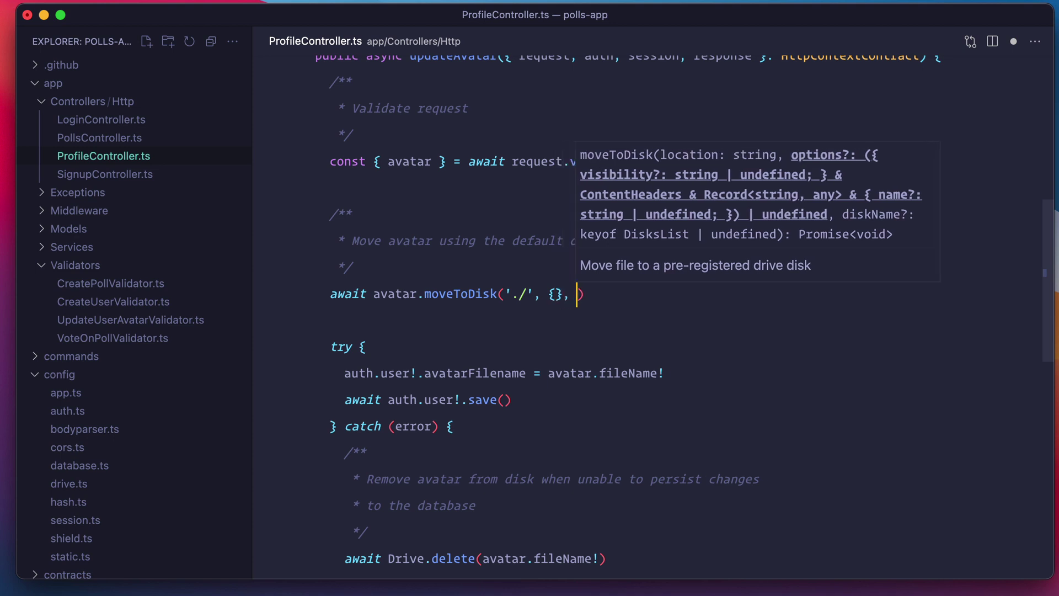
type("'")
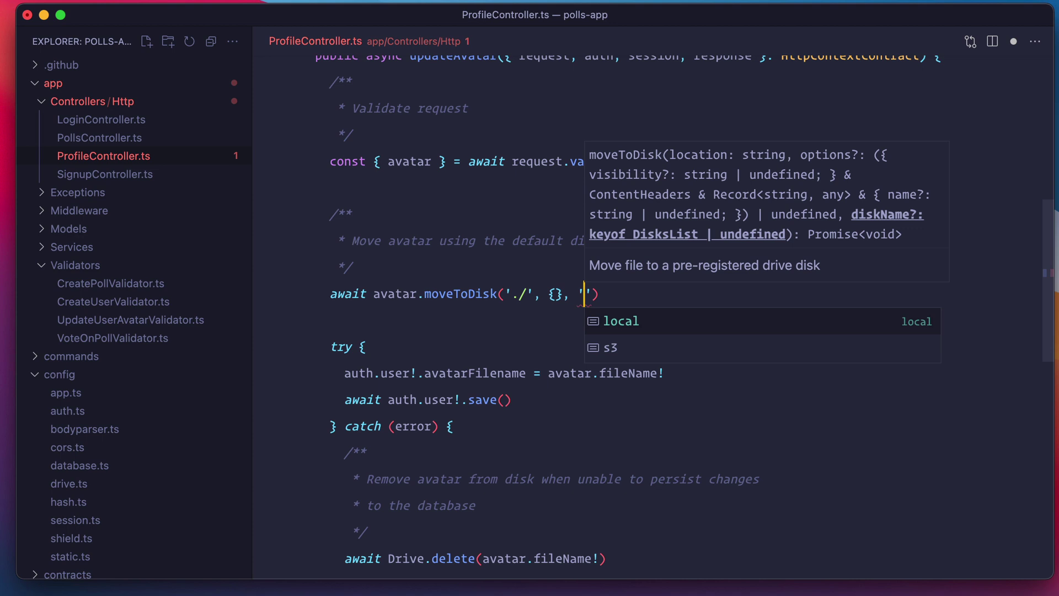
key("BackSpace")
key("BackSpace")
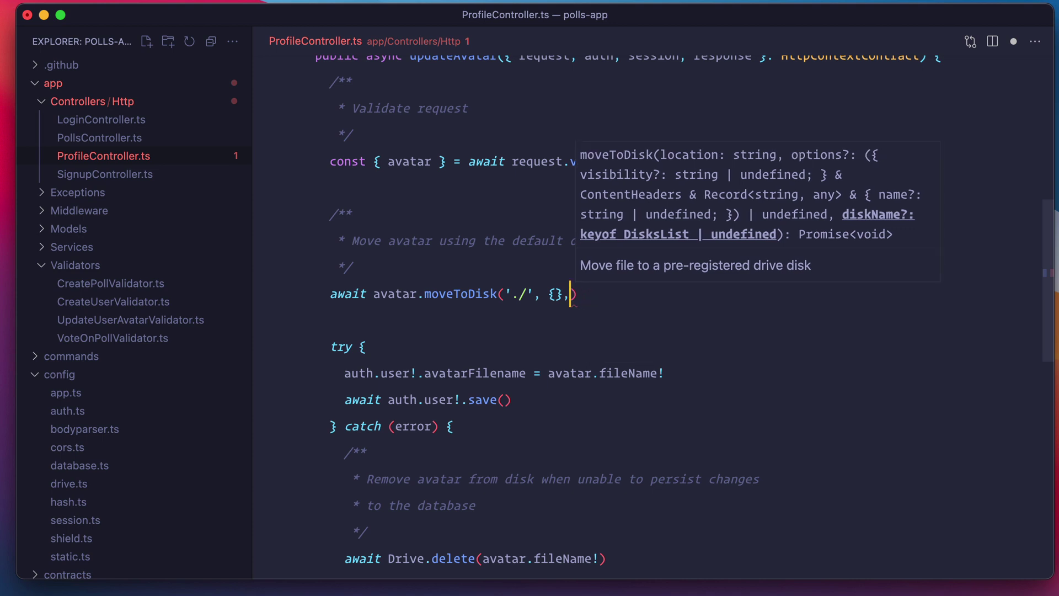
key("BackSpace")
key("BackSpace")
key("BackSpace")
key("BackSpace")
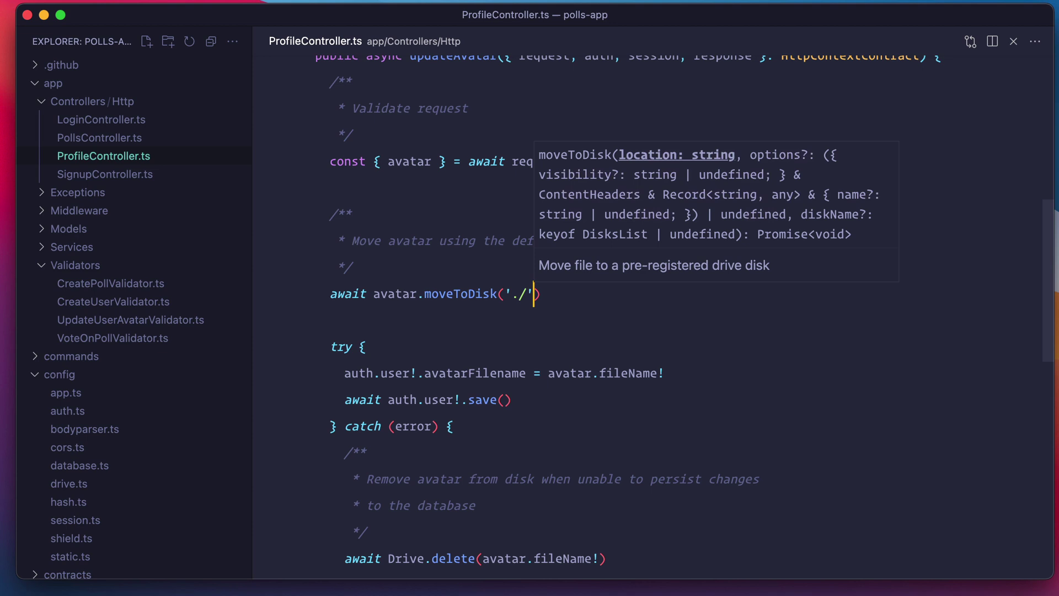
key("Escape")
scroll(315, 325, "down", 5)
scroll(314, 326, "down", 1)
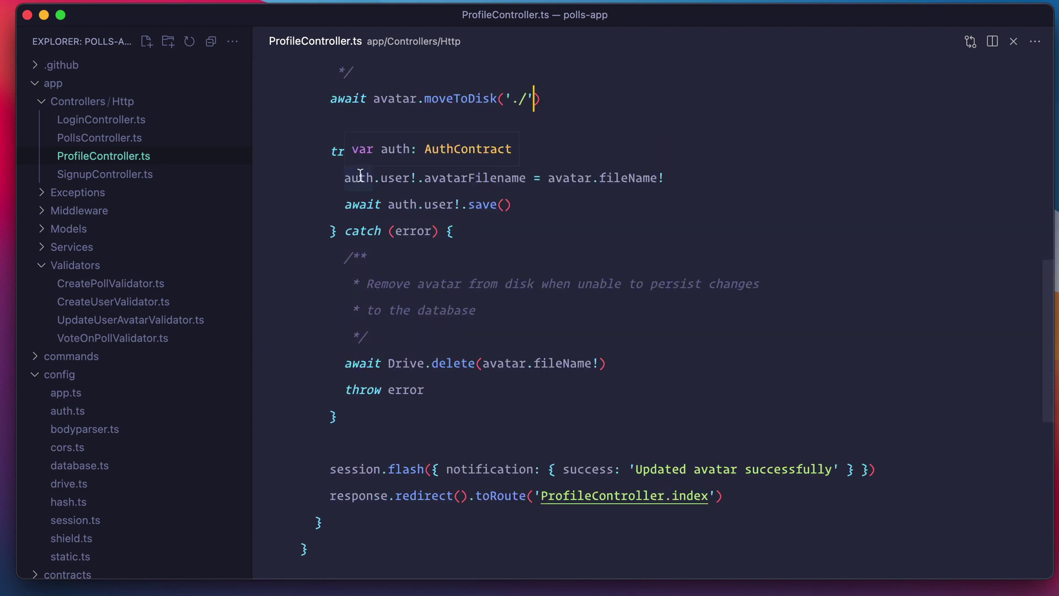
double_click(508, 178)
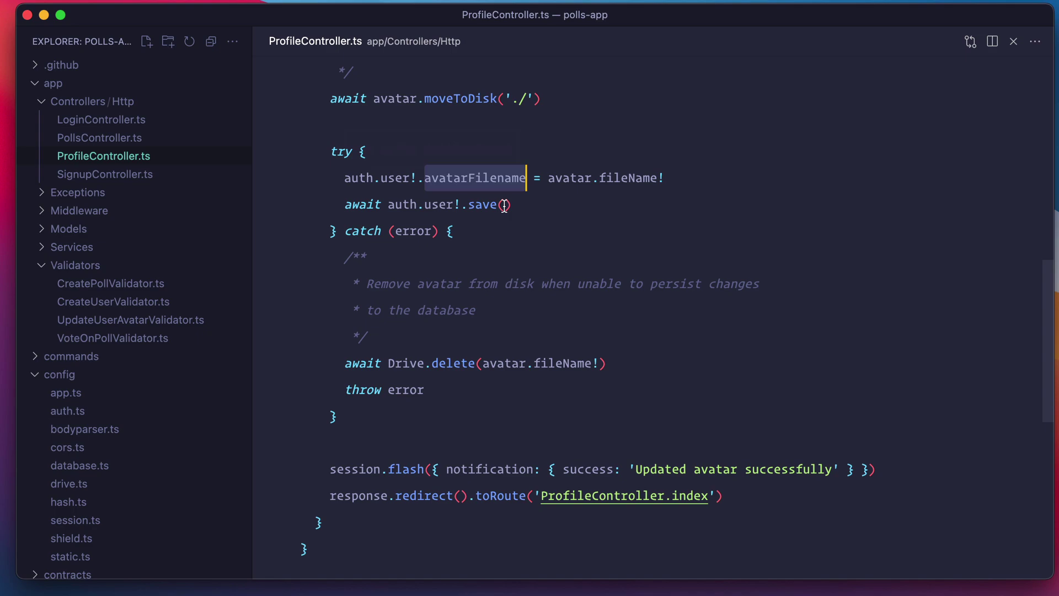
key("super+Tab")
Upload profile.jpg from the Desktop as the avatar, then return to VS Code
left_click(354, 250)
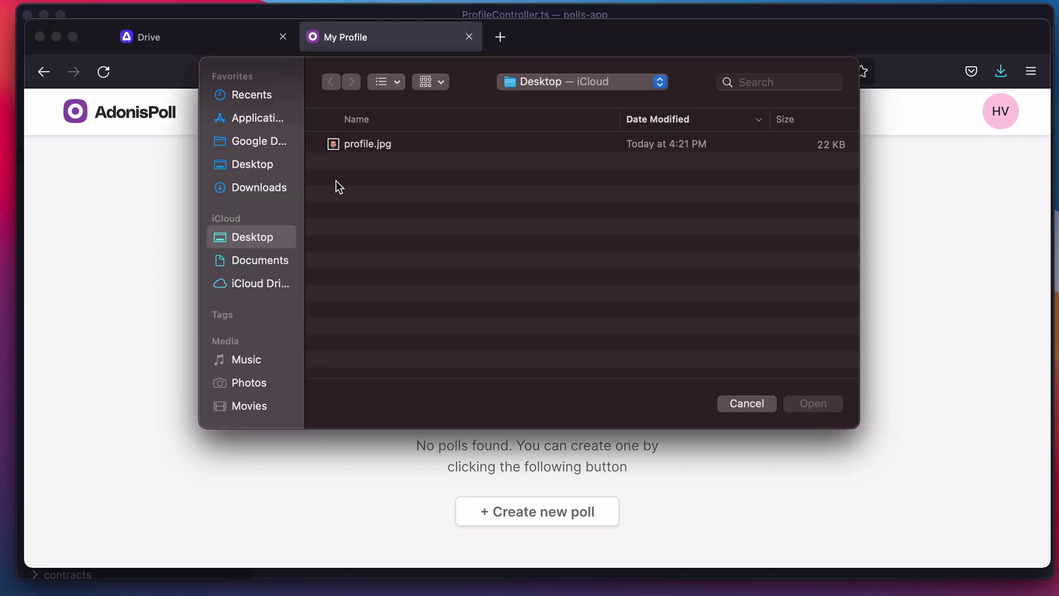
left_click(346, 146)
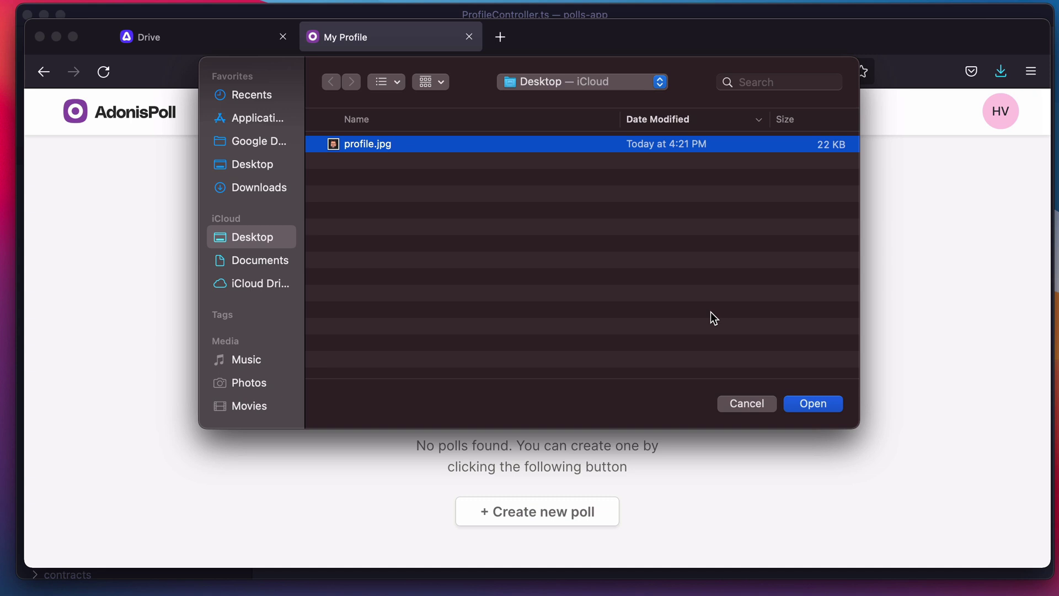
left_click(813, 403)
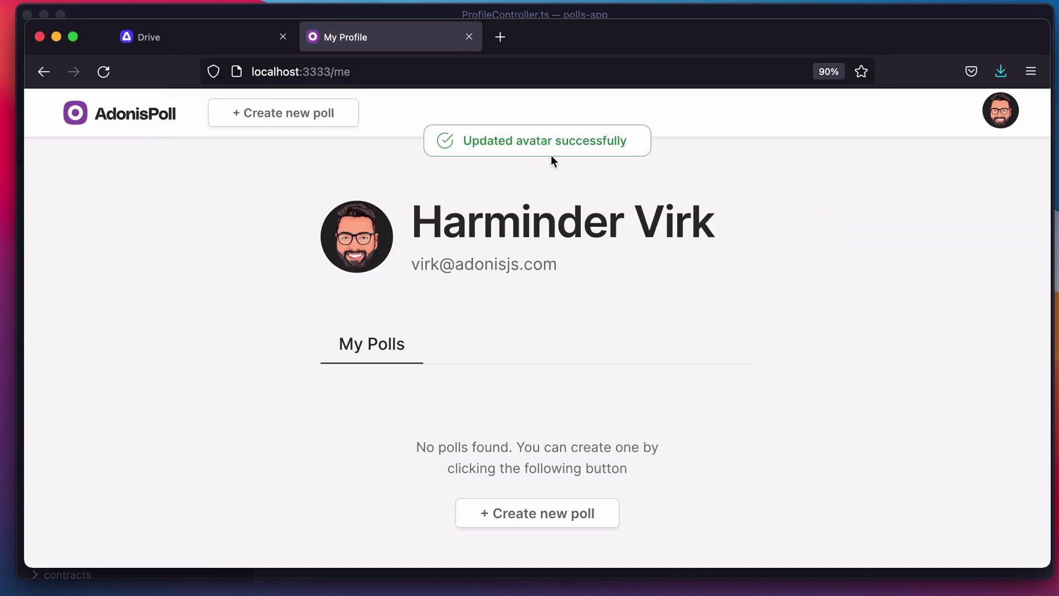
key("super+Tab")
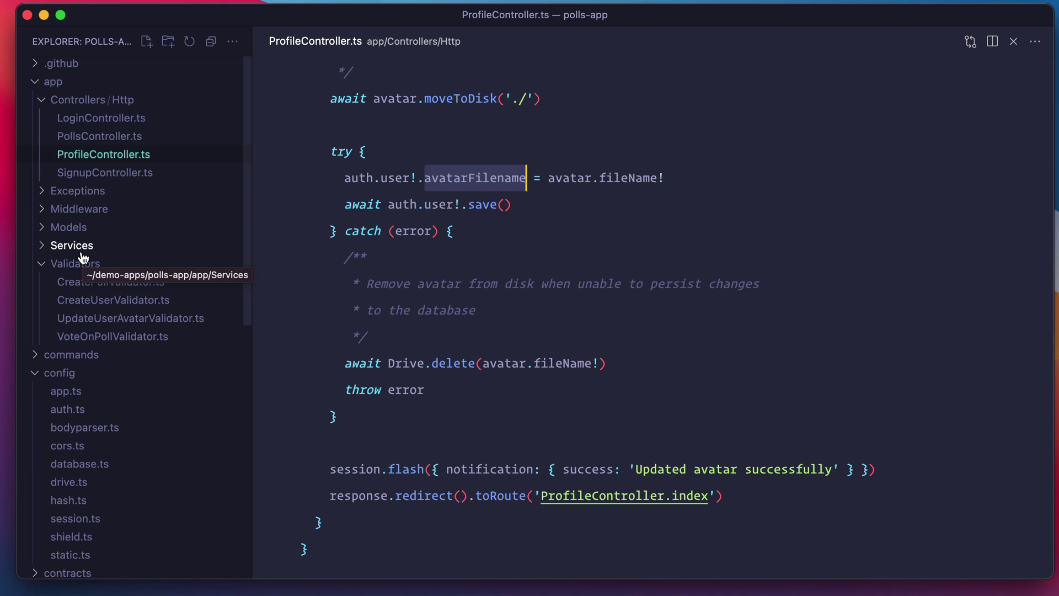
scroll(81, 257, "down", 5)
scroll(80, 255, "down", 3)
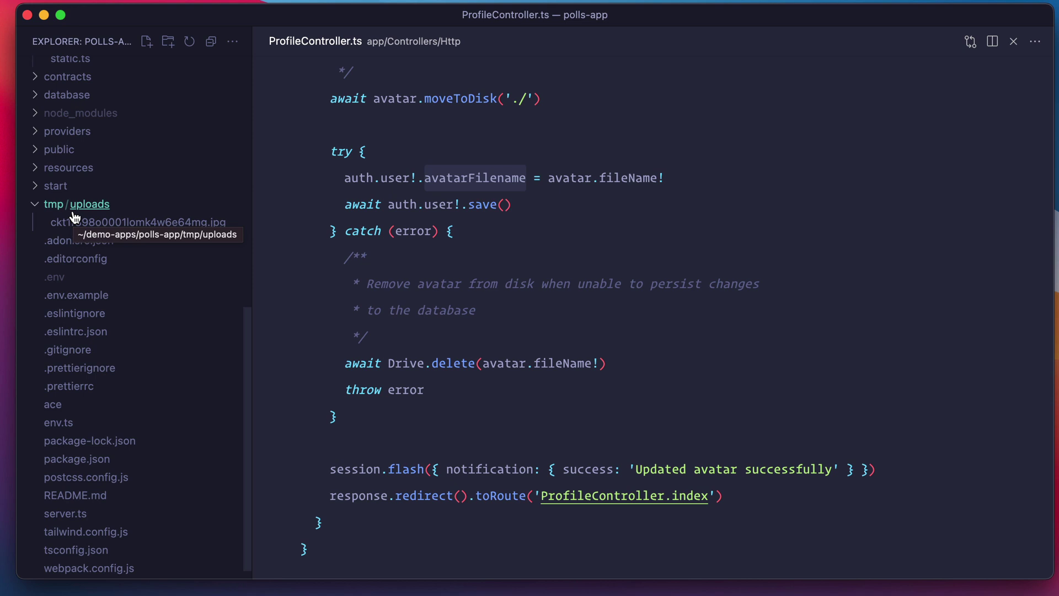
Preview the uploaded jpg in tmp/uploads, then check DRIVE_DISK=local in .env
left_click(73, 220)
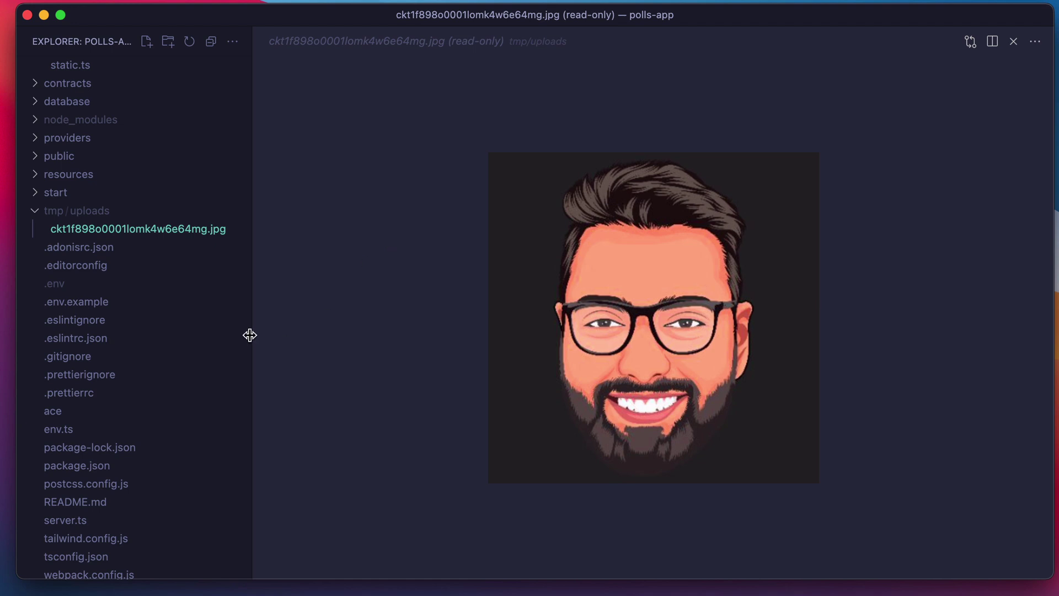
left_click(161, 285)
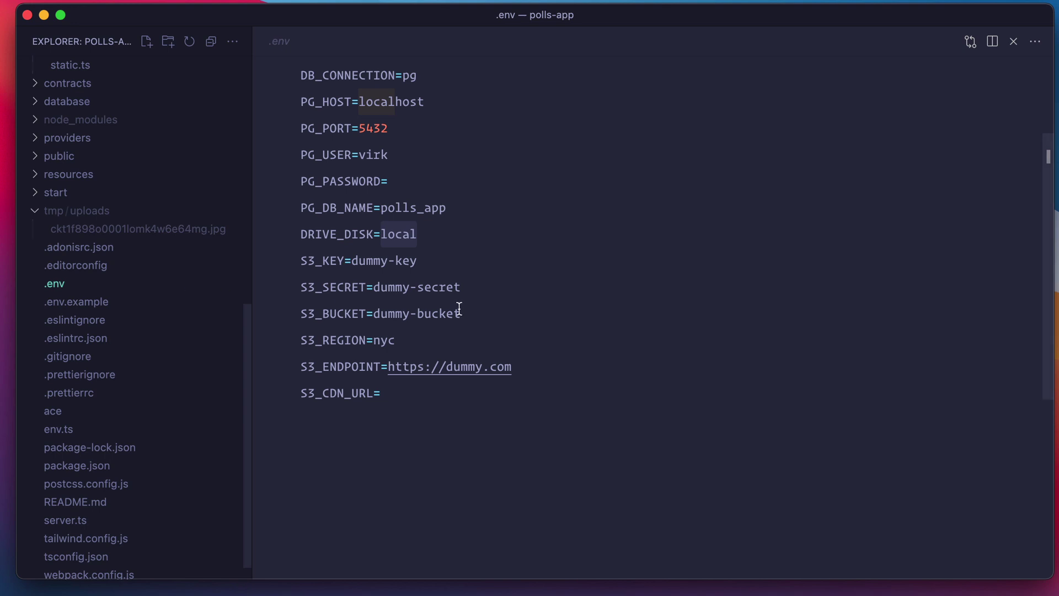
left_click_drag(496, 232, 382, 240)
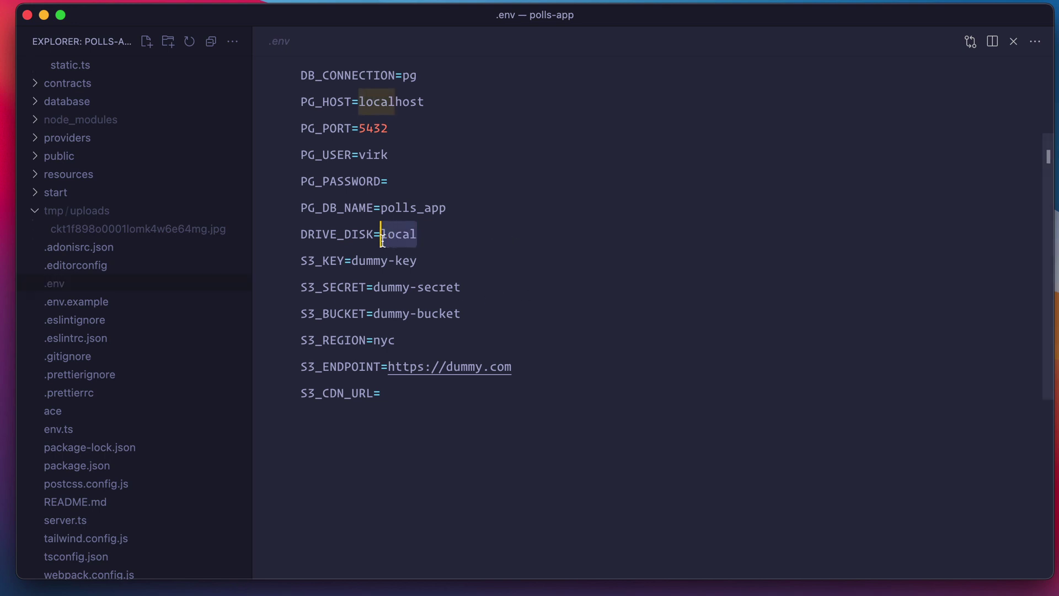